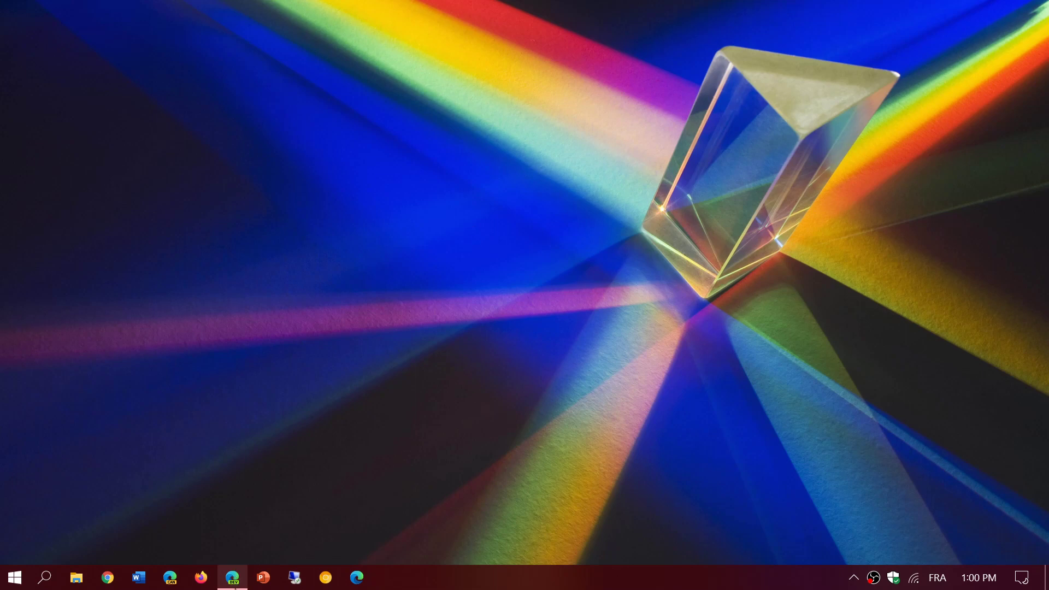
# Bring Edge forward to show the AMSAT Communications Satellites page with its Transponder Satellites list.
pyautogui.click(233, 578)
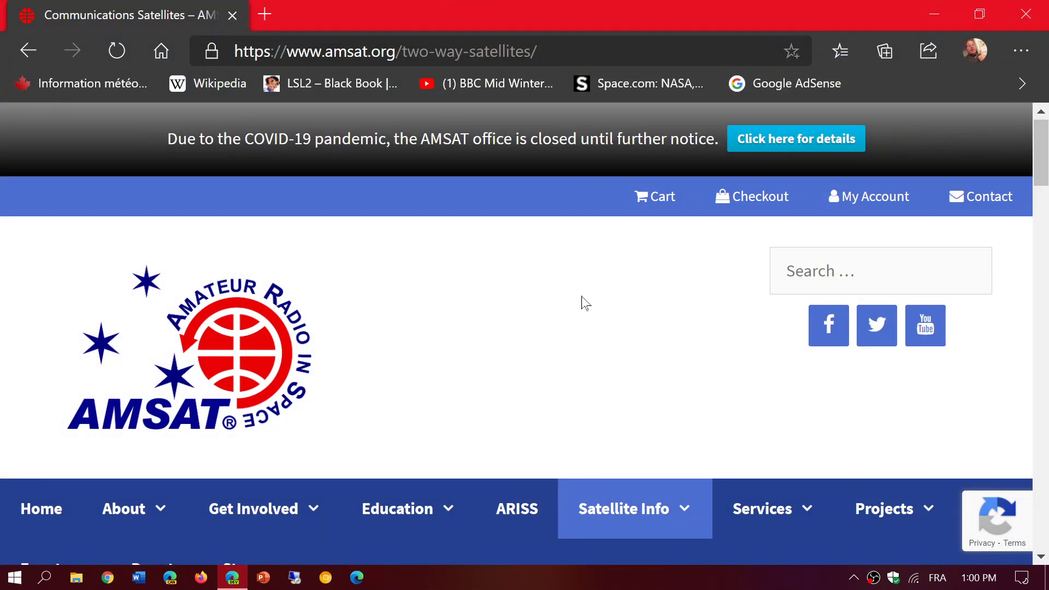
pyautogui.scroll(-2, 582, 304)
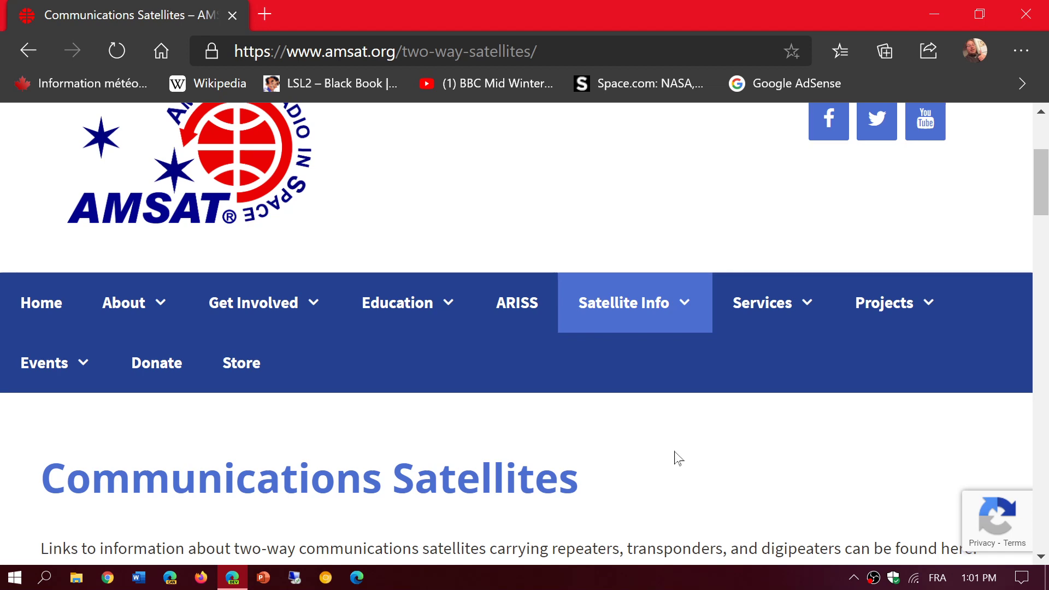
pyautogui.scroll(-3, 674, 456)
pyautogui.scroll(-2, 675, 456)
pyautogui.scroll(-1, 674, 457)
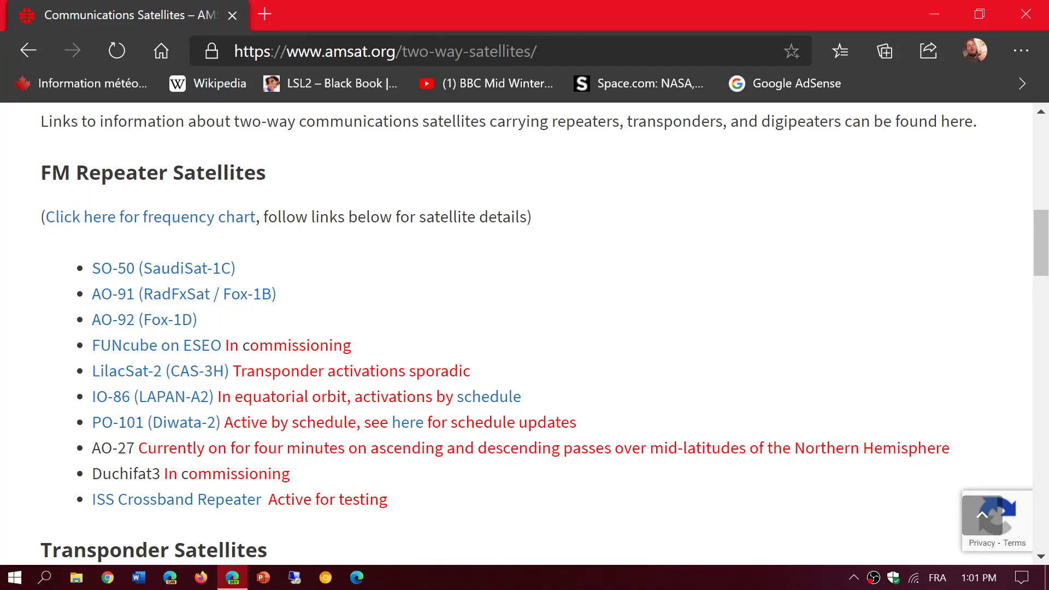
pyautogui.scroll(-3, 674, 457)
pyautogui.scroll(-2, 675, 457)
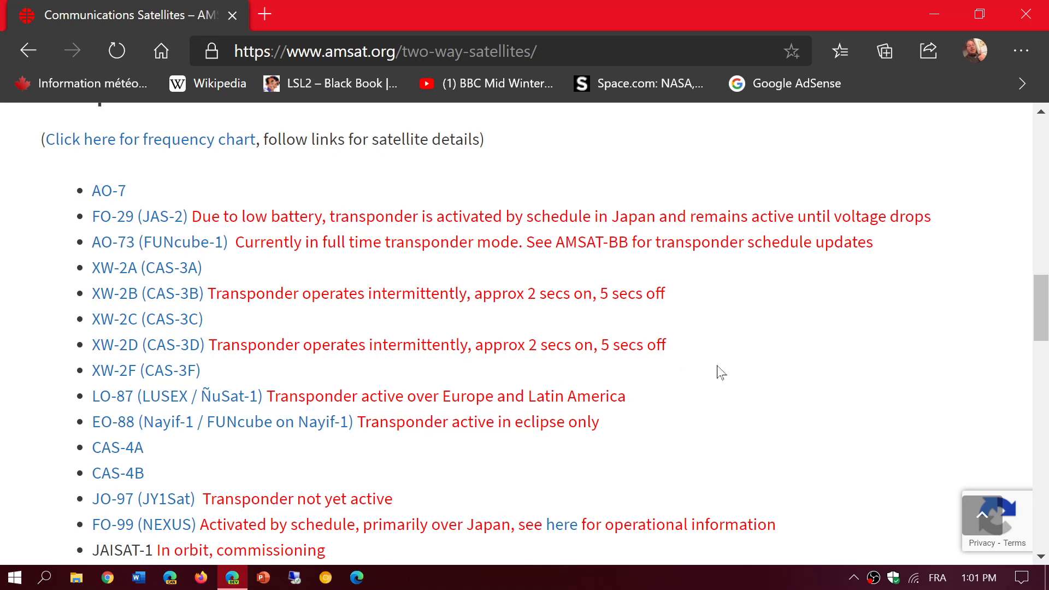
pyautogui.scroll(2, 719, 372)
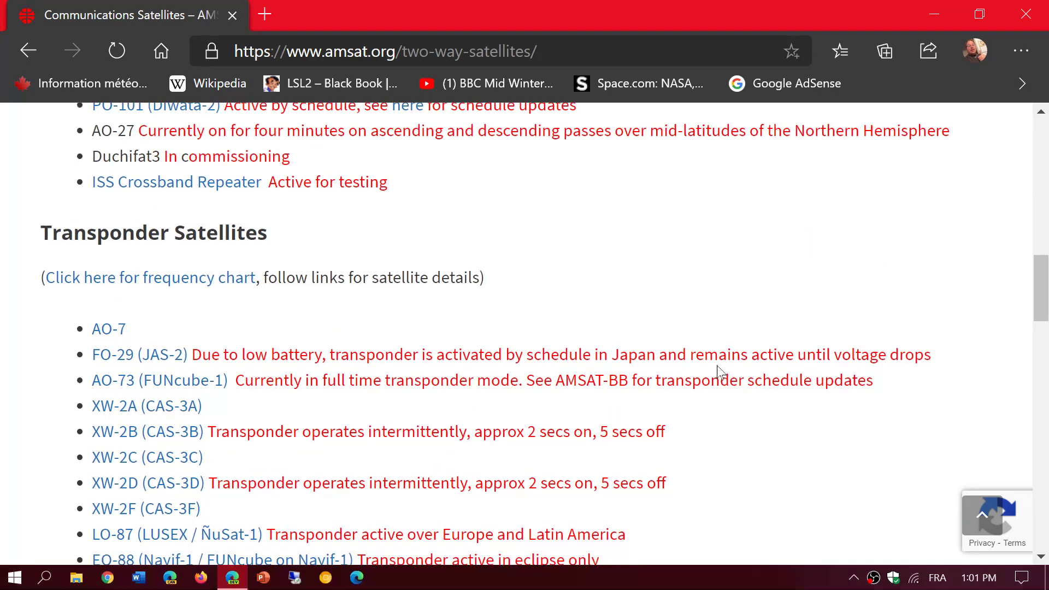
pyautogui.scroll(3, 719, 372)
pyautogui.scroll(2, 719, 372)
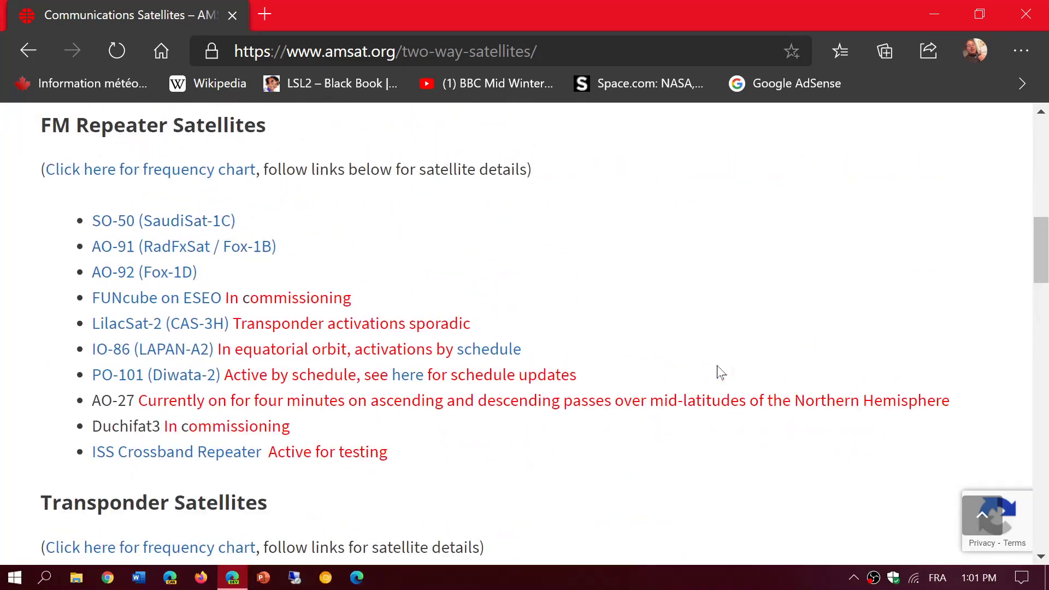
pyautogui.scroll(-1, 719, 372)
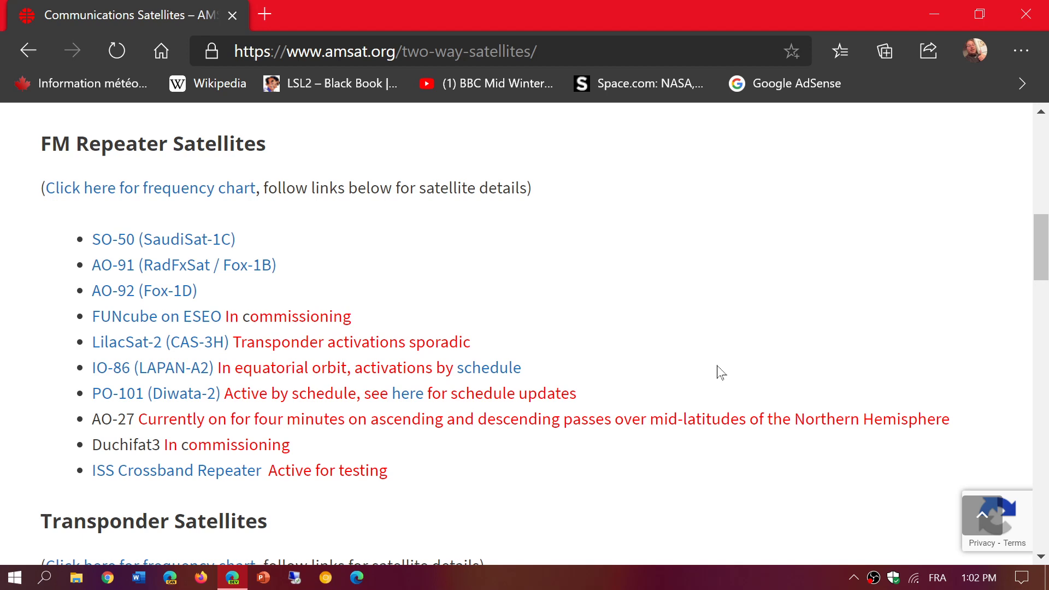
pyautogui.scroll(-2, 718, 372)
pyautogui.scroll(-3, 718, 372)
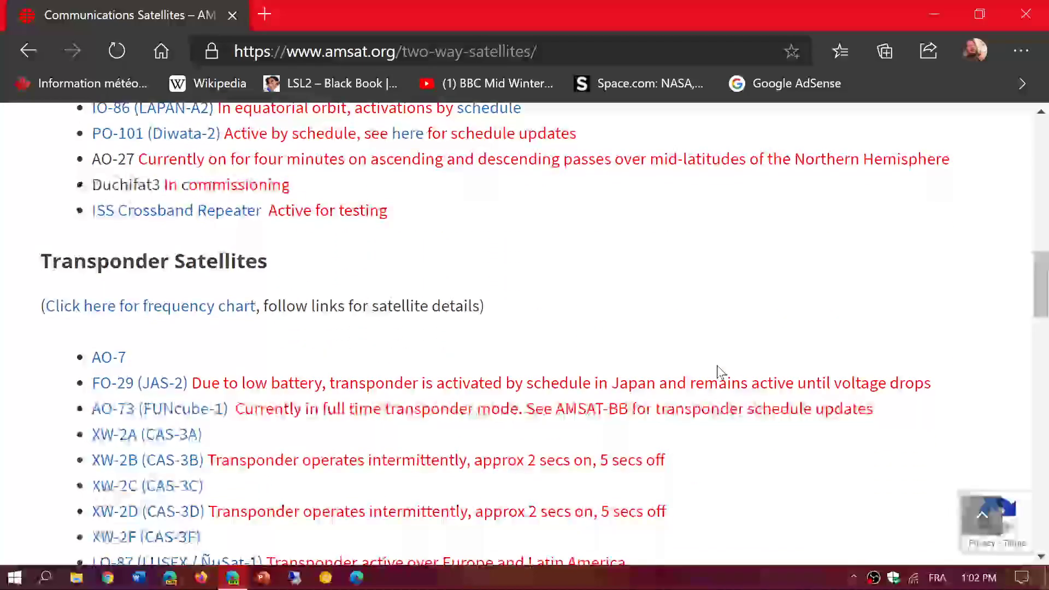
pyautogui.scroll(-2, 718, 372)
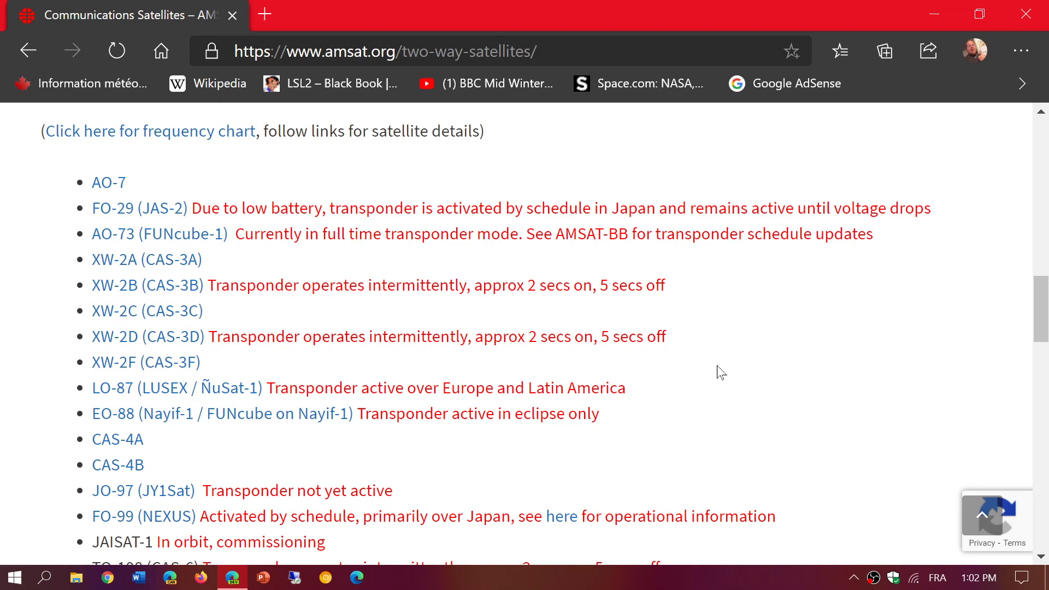
pyautogui.scroll(5, 717, 372)
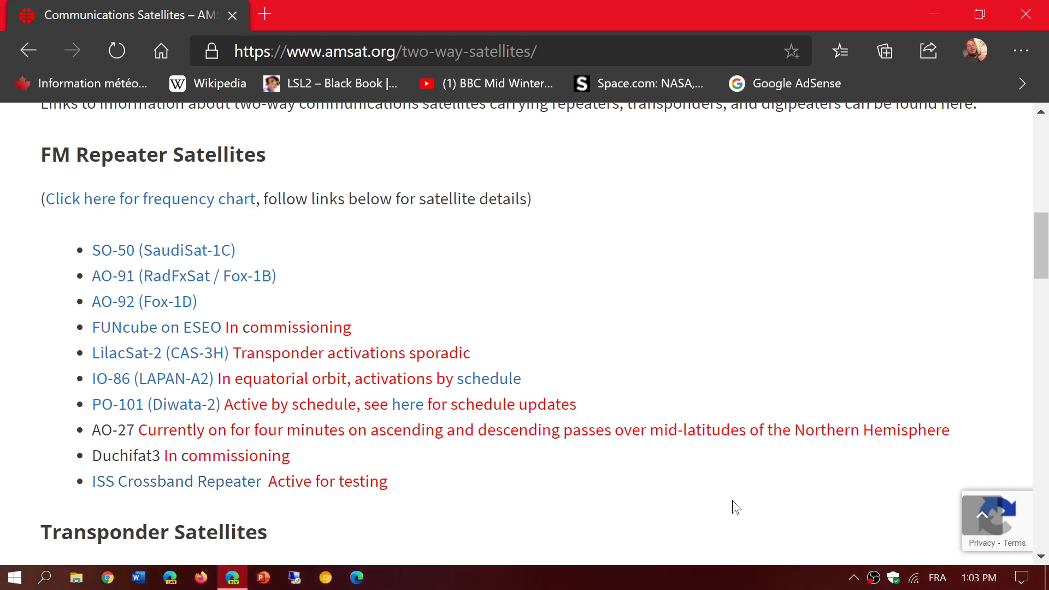
pyautogui.scroll(-4, 735, 508)
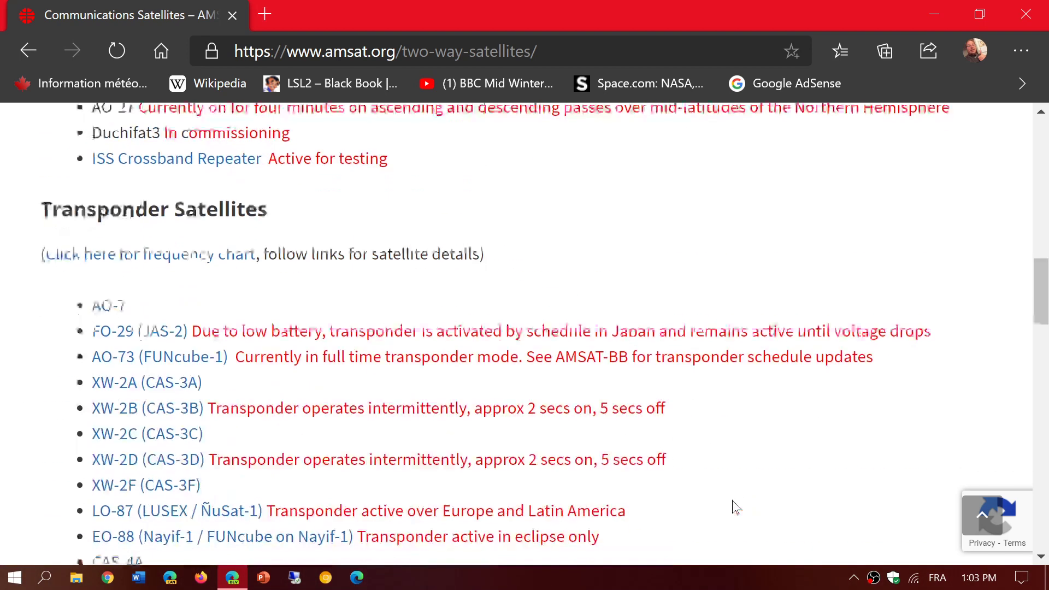
pyautogui.scroll(8, 735, 507)
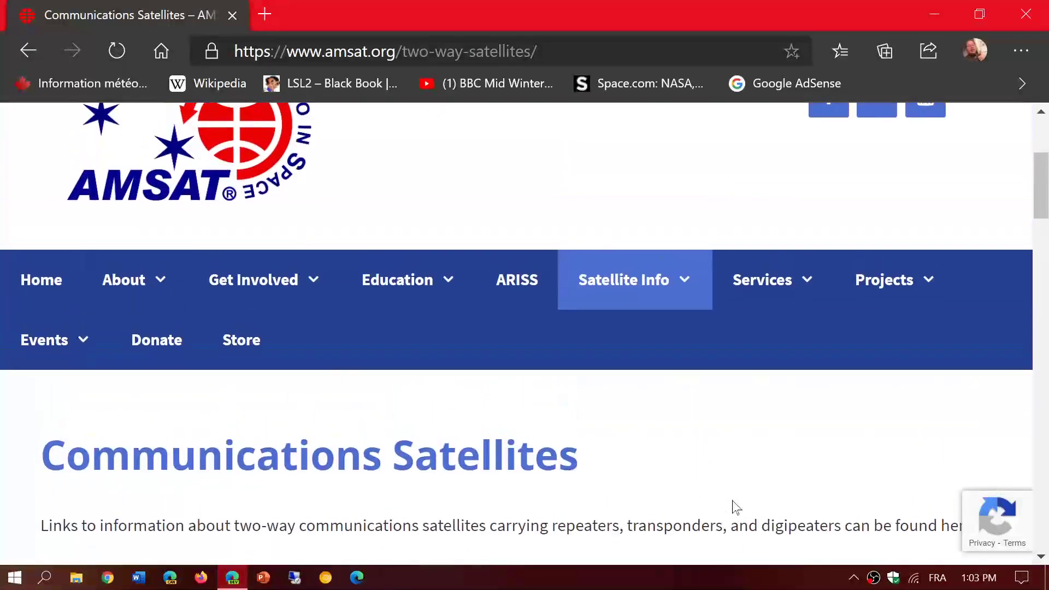
pyautogui.scroll(-5, 736, 508)
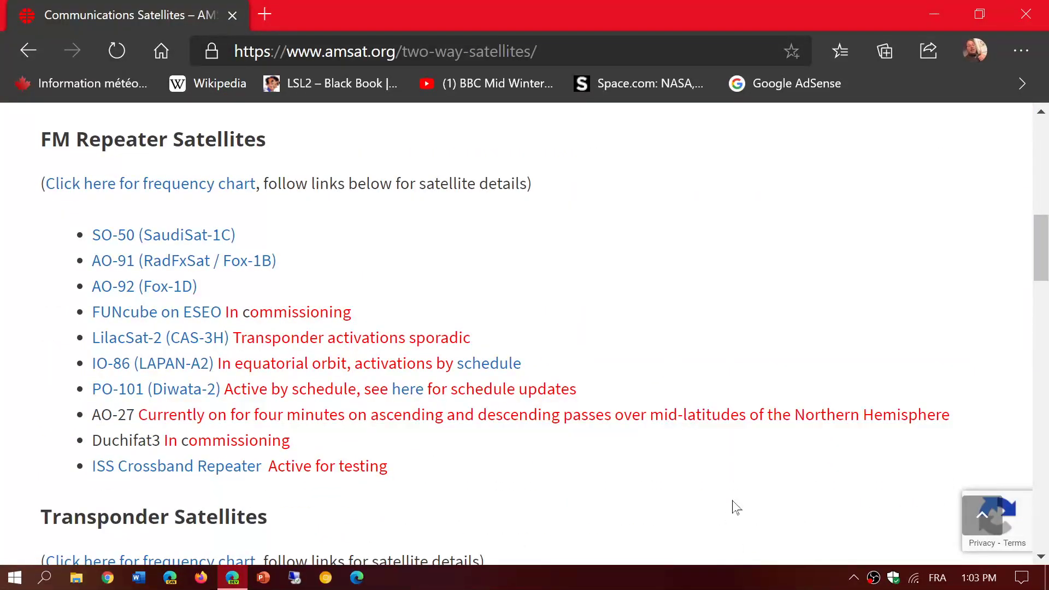
pyautogui.scroll(-3, 736, 507)
pyautogui.scroll(-2, 736, 508)
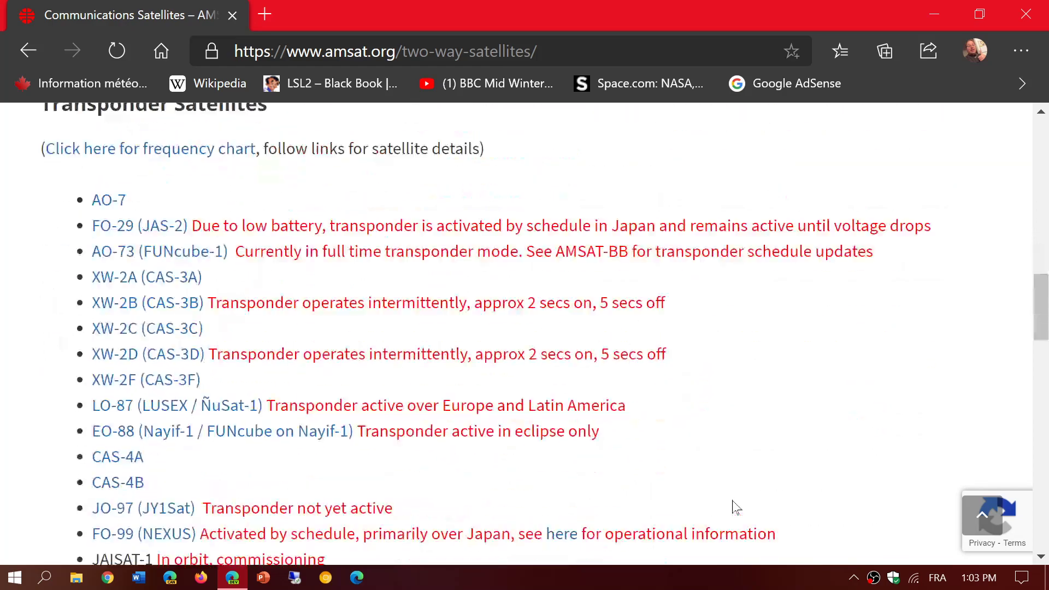
pyautogui.scroll(-2, 736, 507)
pyautogui.scroll(-4, 735, 508)
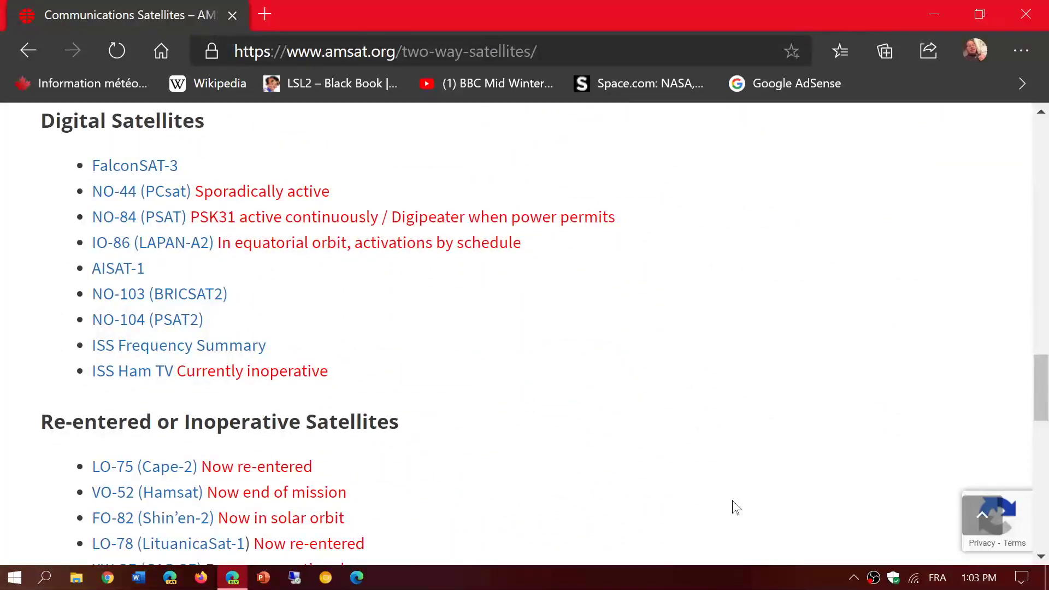
pyautogui.scroll(-2, 735, 507)
pyautogui.scroll(-1, 735, 508)
pyautogui.scroll(1, 735, 507)
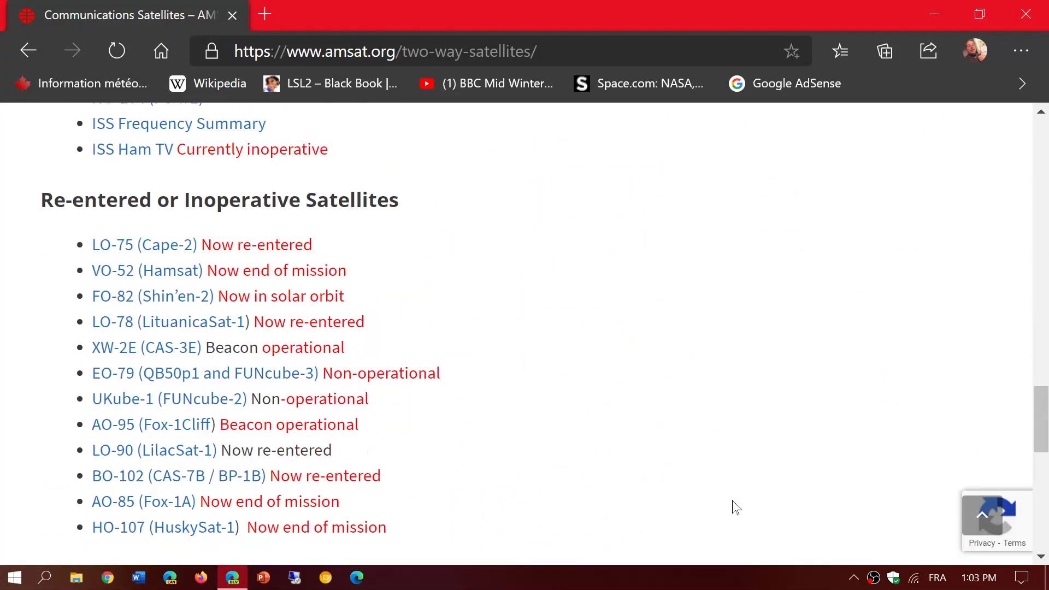
pyautogui.scroll(-1, 736, 508)
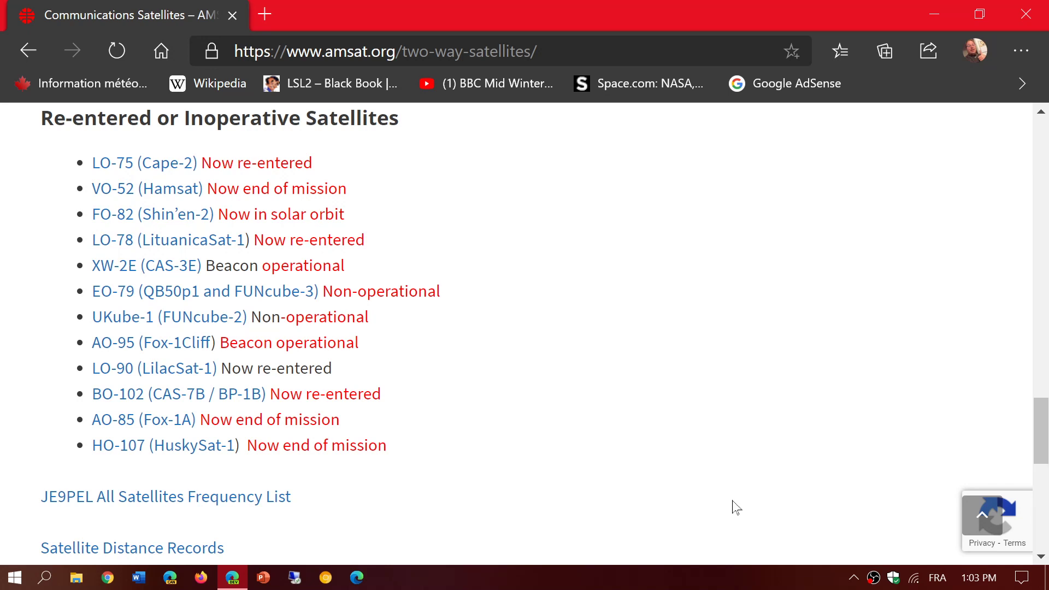
pyautogui.scroll(-1, 736, 508)
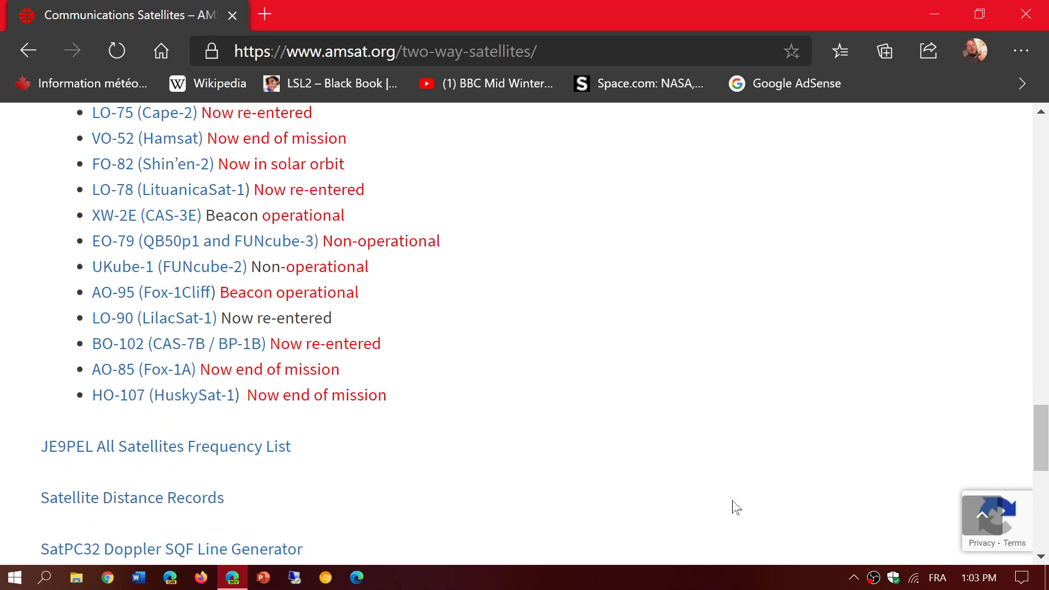
pyautogui.scroll(-3, 736, 508)
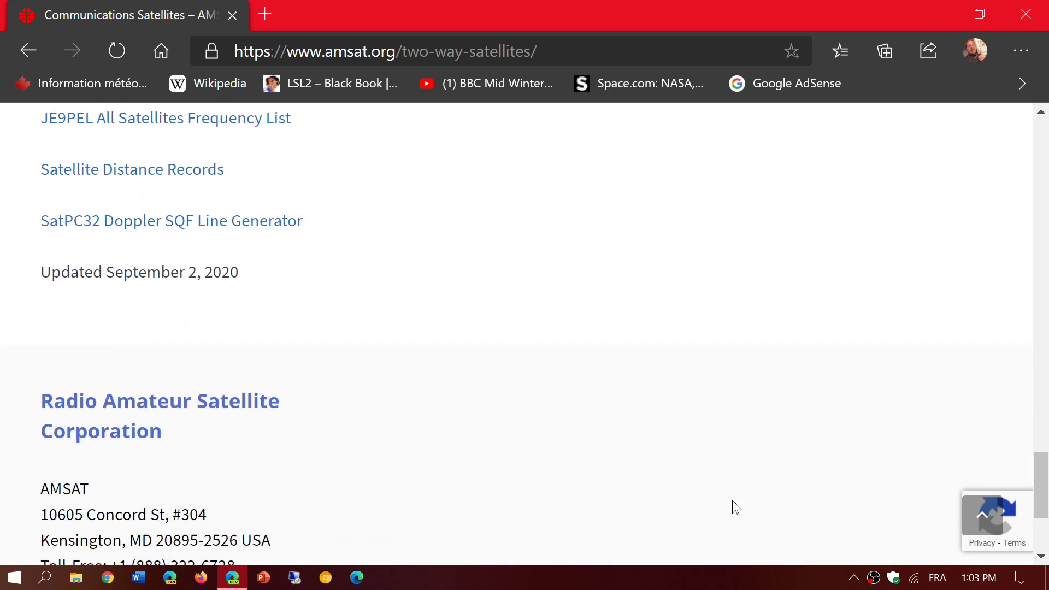
pyautogui.scroll(1, 736, 508)
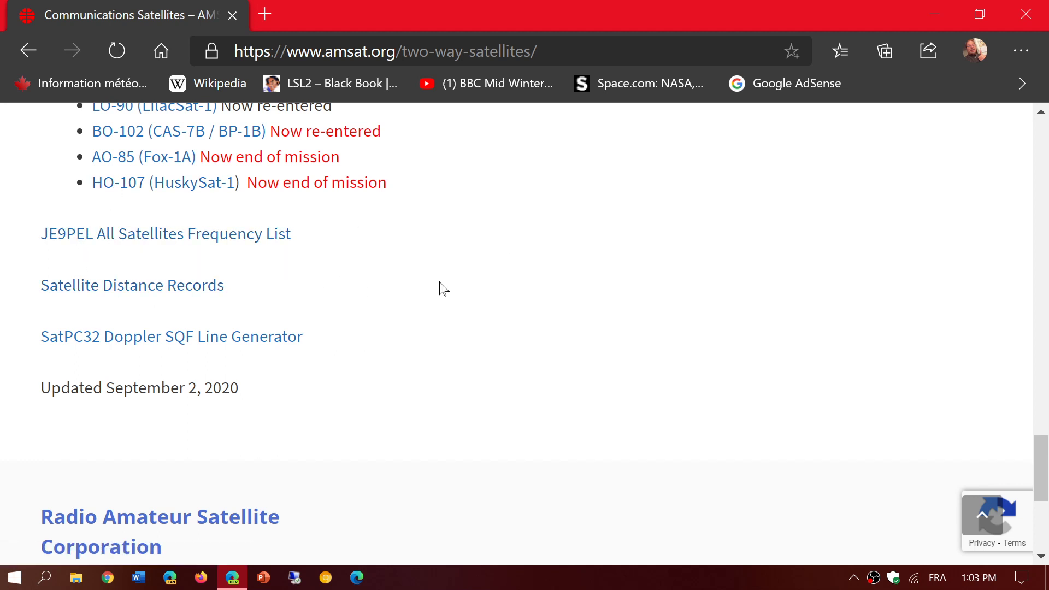
pyautogui.scroll(-2, 440, 288)
pyautogui.scroll(-2, 440, 289)
pyautogui.scroll(10, 440, 289)
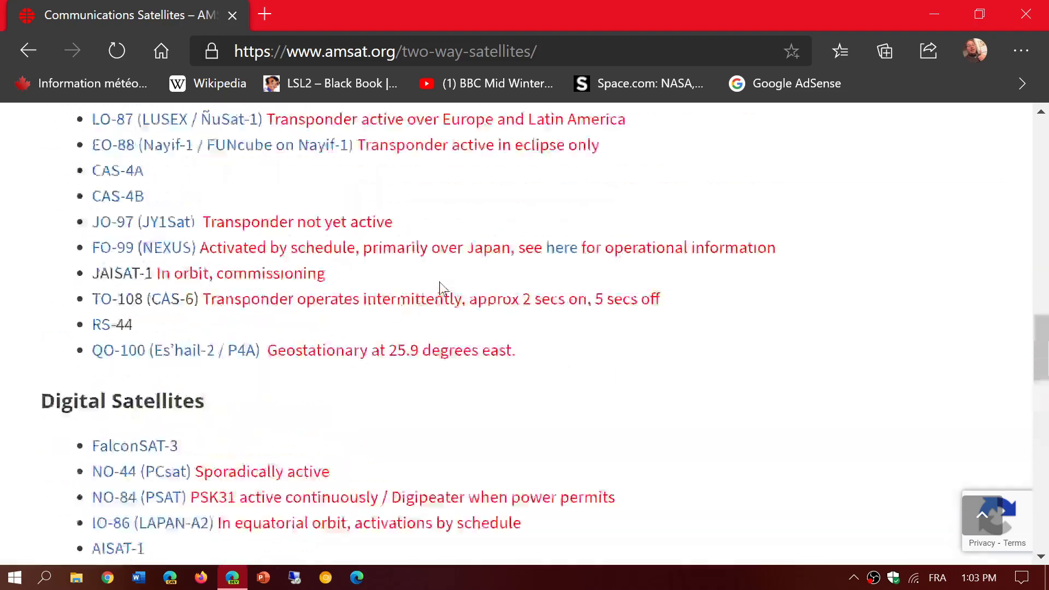
pyautogui.scroll(5, 440, 288)
pyautogui.scroll(15, 440, 289)
pyautogui.scroll(3, 441, 288)
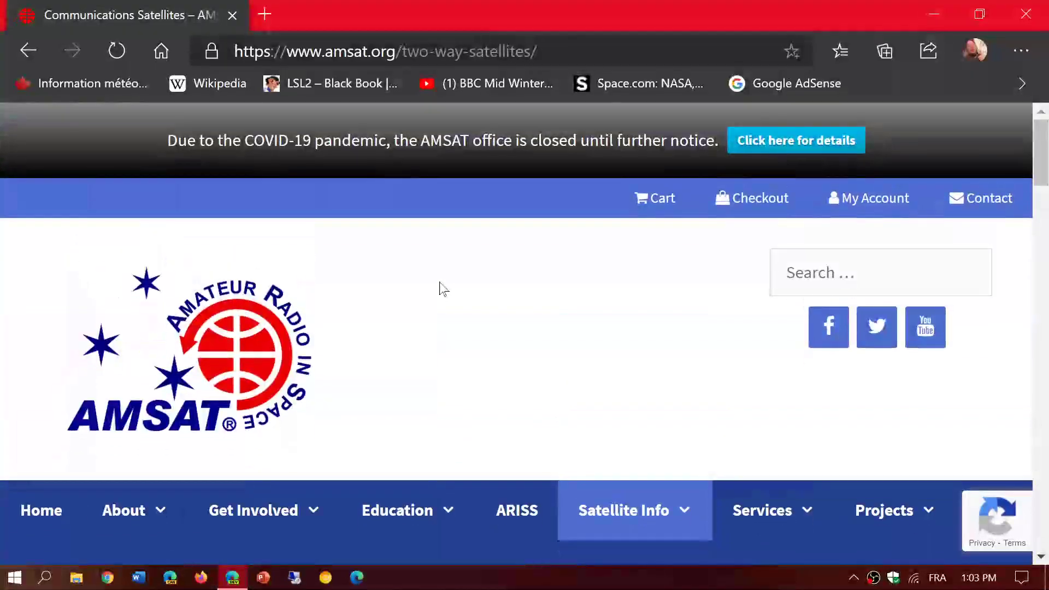
pyautogui.scroll(-5, 440, 288)
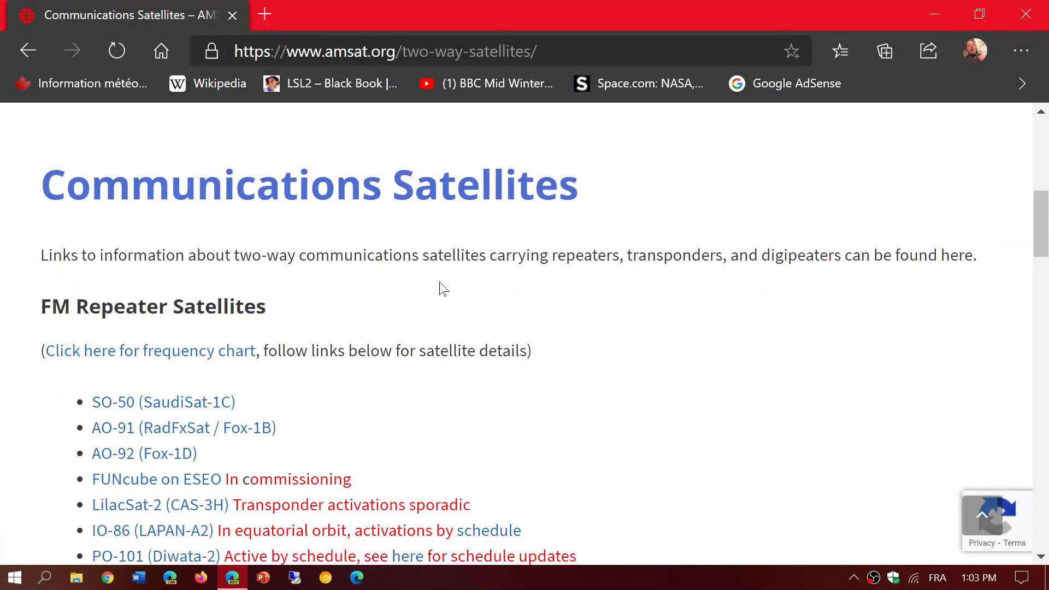